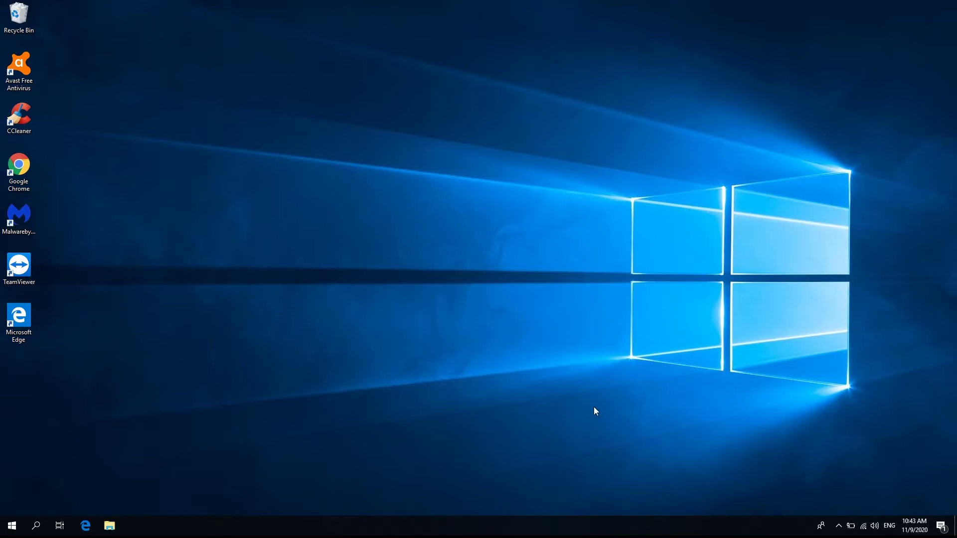
Search Windows for 'control panel' and launch the Control Panel app
{"action": "left_click", "coordinate": [36, 525]}
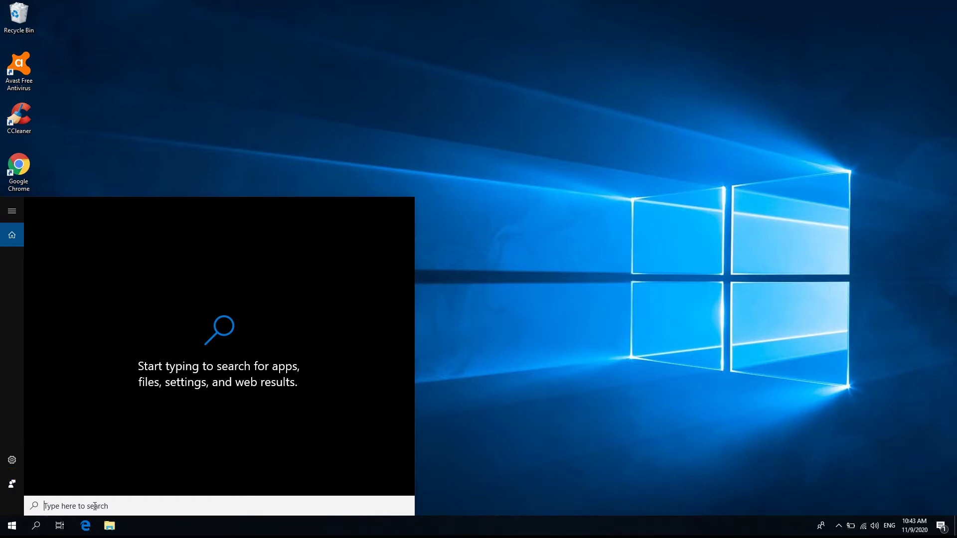
{"action": "type", "text": "con"}
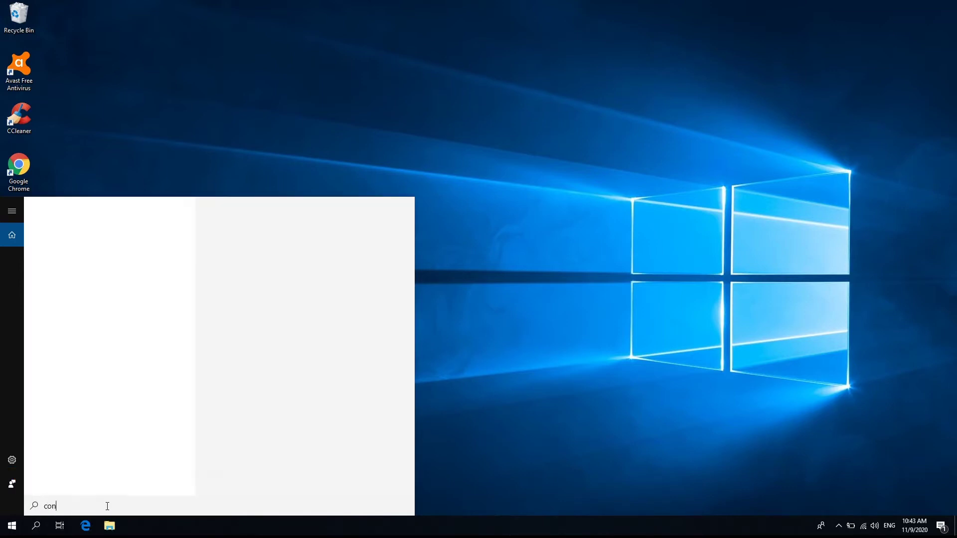
{"action": "type", "text": "trol panel"}
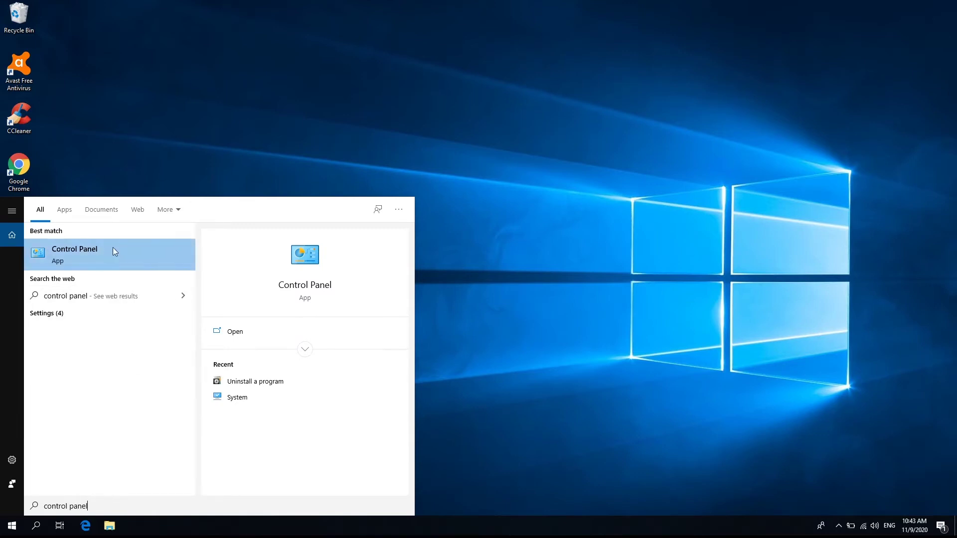
{"action": "left_click", "coordinate": [99, 249]}
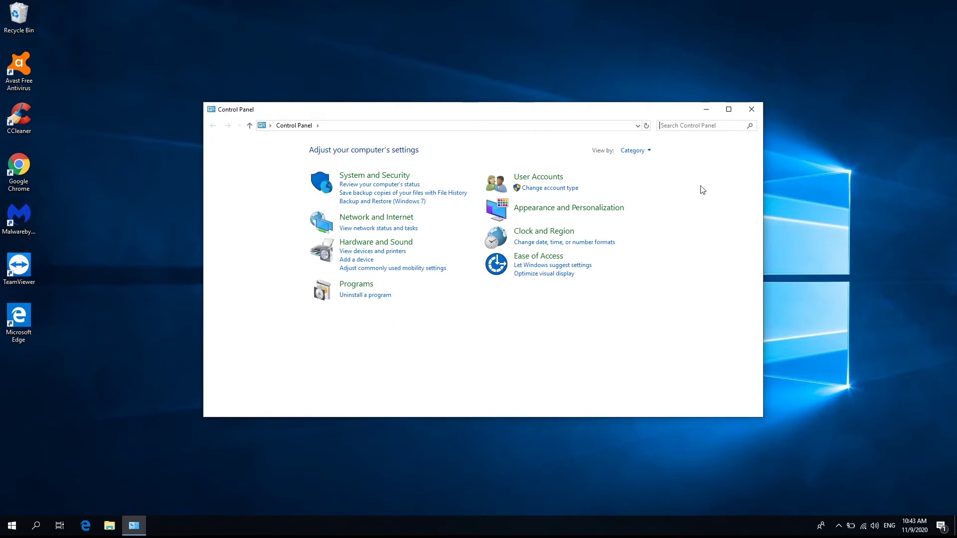
Keep View by on Category and go to 'Uninstall a program' under Programs
{"action": "left_click", "coordinate": [648, 151]}
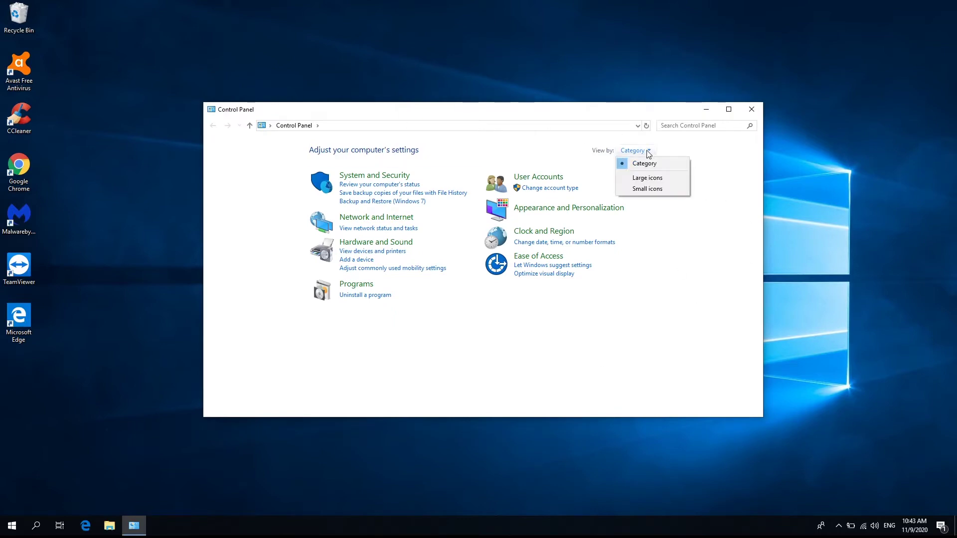
{"action": "left_click", "coordinate": [661, 163]}
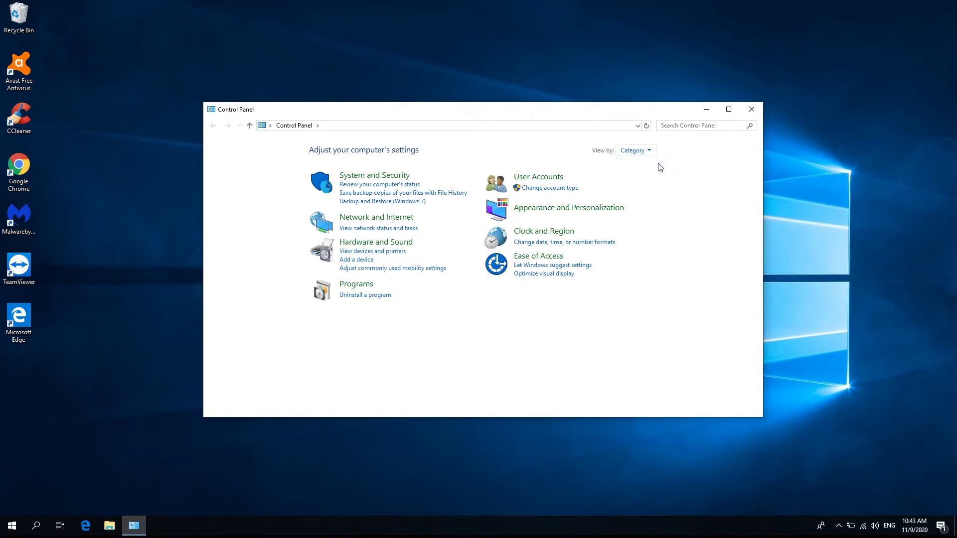
{"action": "left_click", "coordinate": [366, 295]}
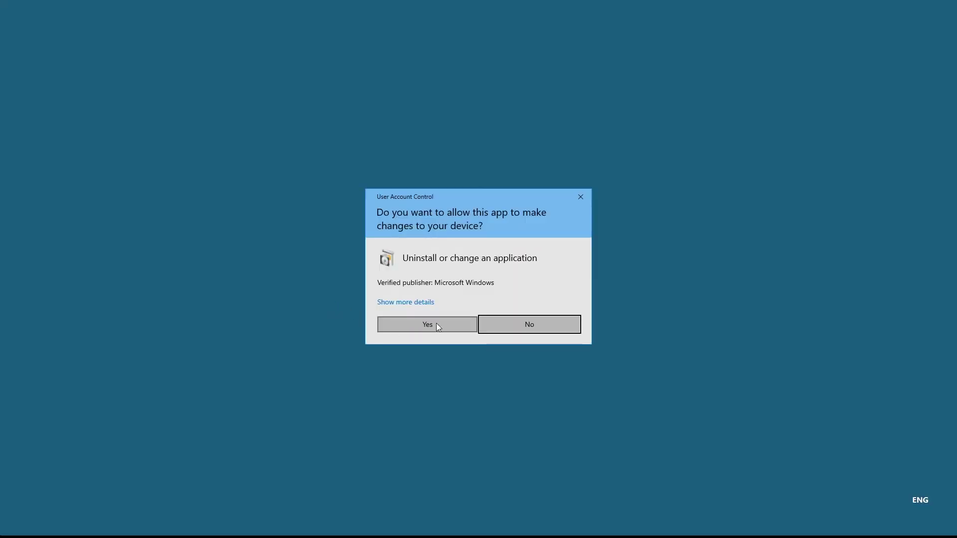
Approve the User Account Control prompt for the TeamViewer uninstaller
{"action": "left_click", "coordinate": [436, 326]}
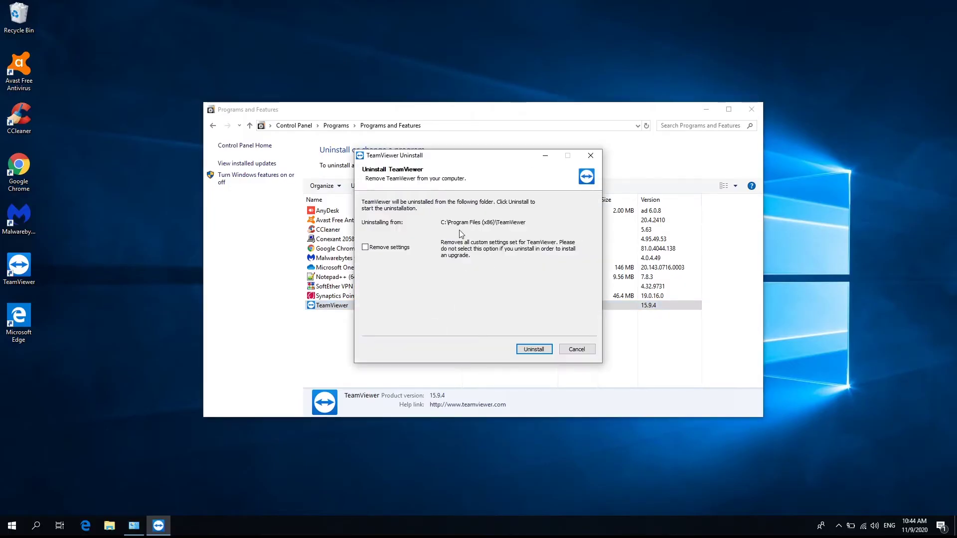
Uninstall TeamViewer with 'Remove settings' ticked, then close the finished wizard
{"action": "left_click", "coordinate": [366, 248]}
{"action": "left_click", "coordinate": [538, 351]}
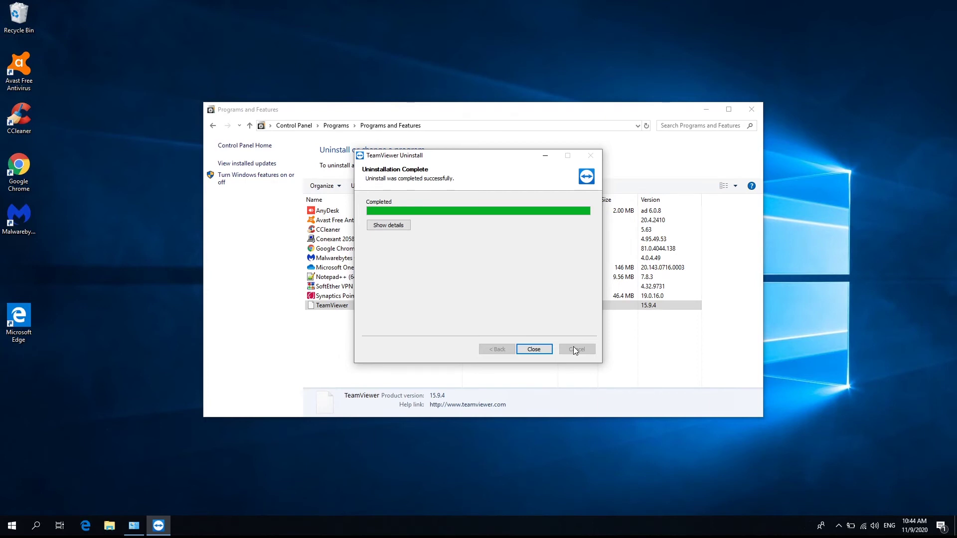
{"action": "left_click", "coordinate": [533, 349]}
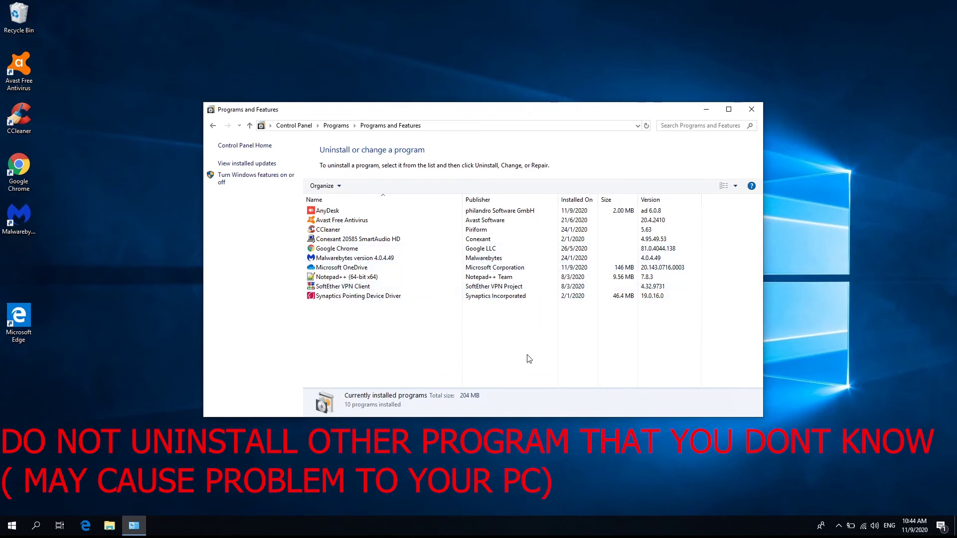
{"action": "left_click", "coordinate": [366, 250]}
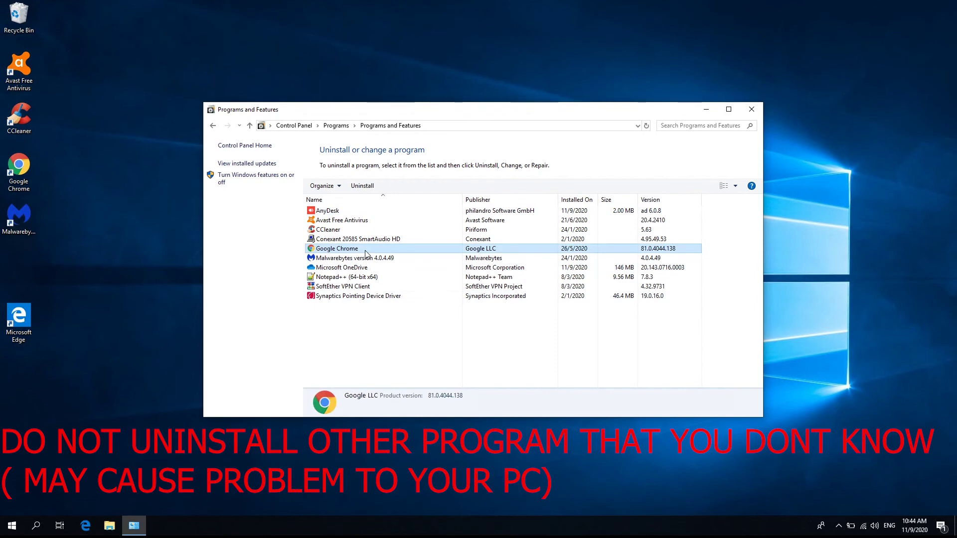
{"action": "left_click", "coordinate": [377, 231]}
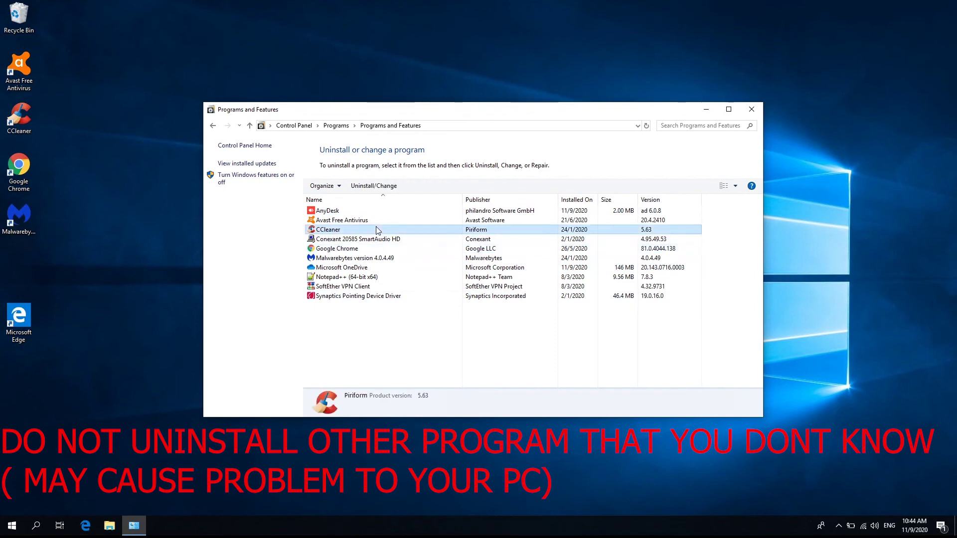